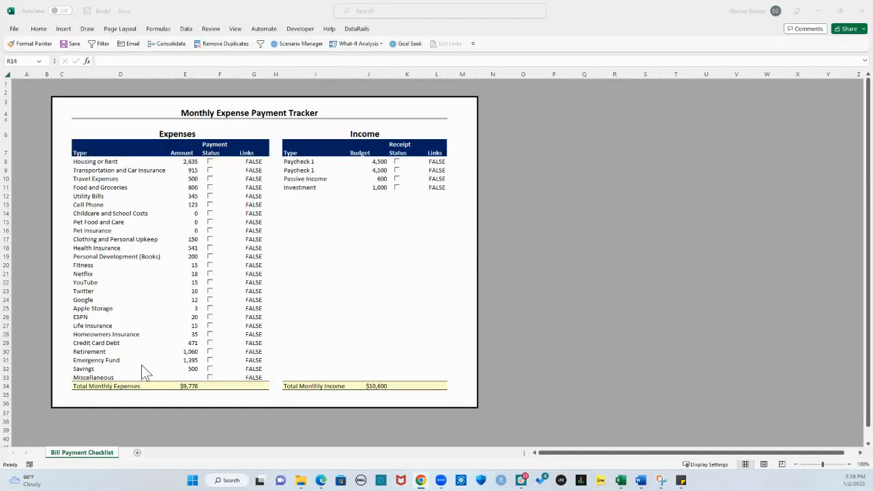
Cut the Retirement label and amount from D30:E30, paste them at D40, and undo the move
left_click(84, 352)
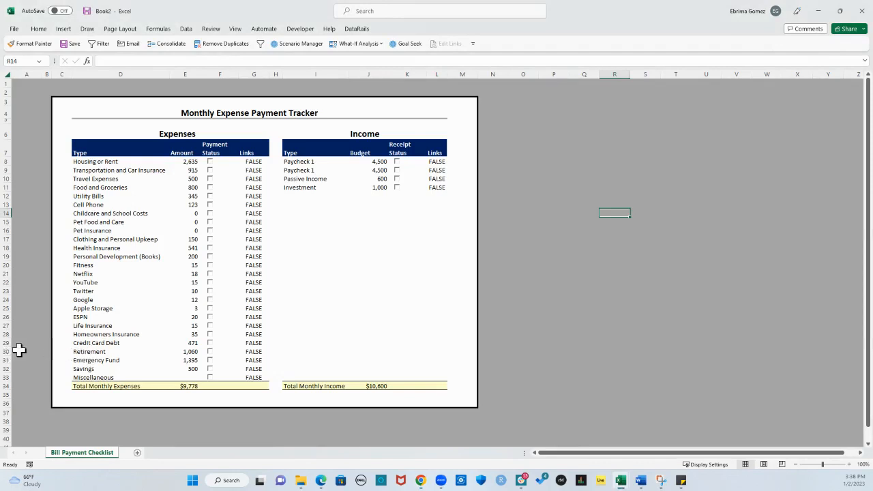
left_click_drag(87, 352, 178, 353)
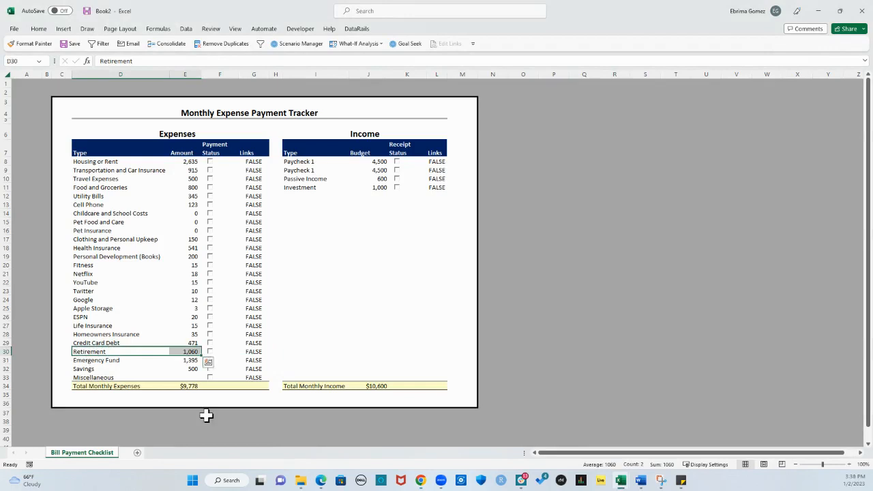
key("ctrl+c")
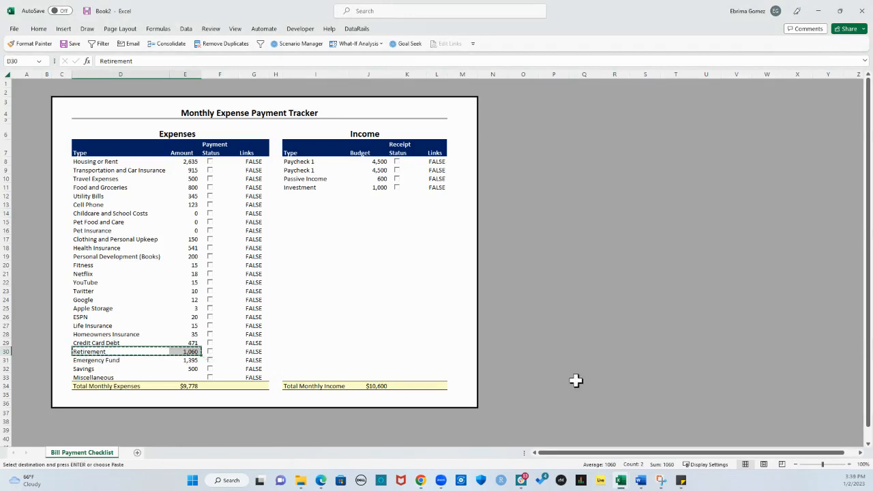
scroll(234, 436, "down", 1)
left_click(111, 414)
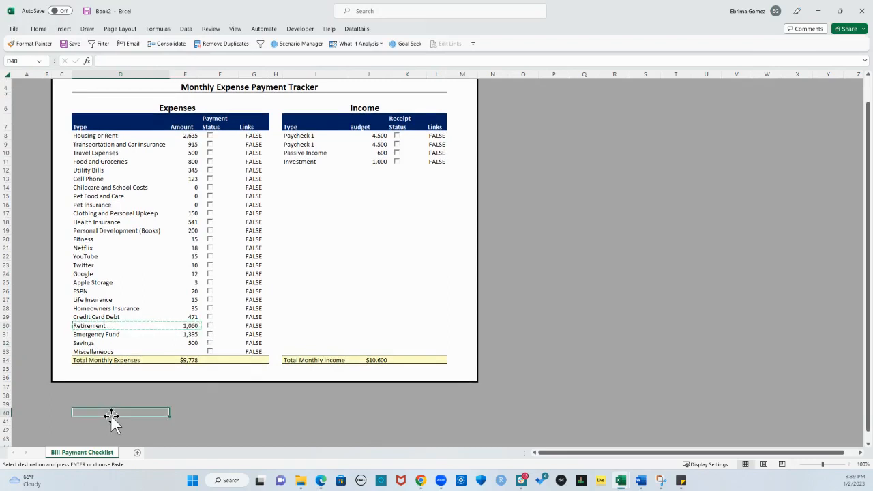
key("Return")
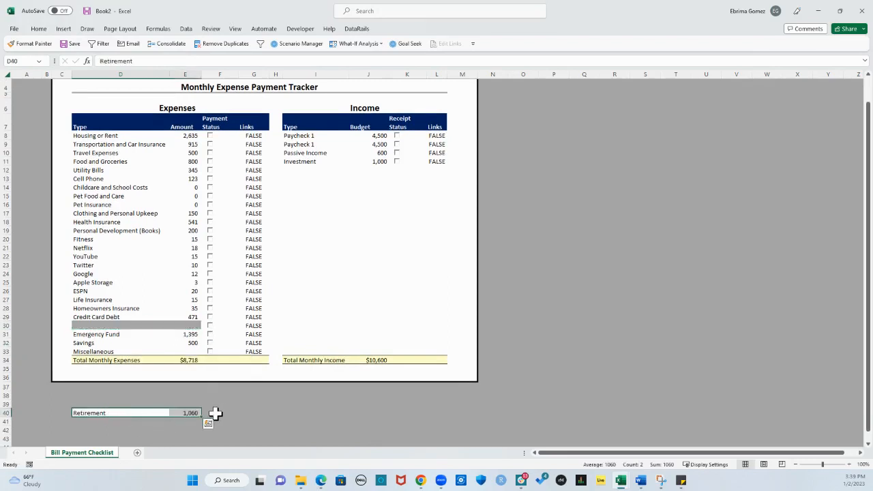
left_click(225, 413)
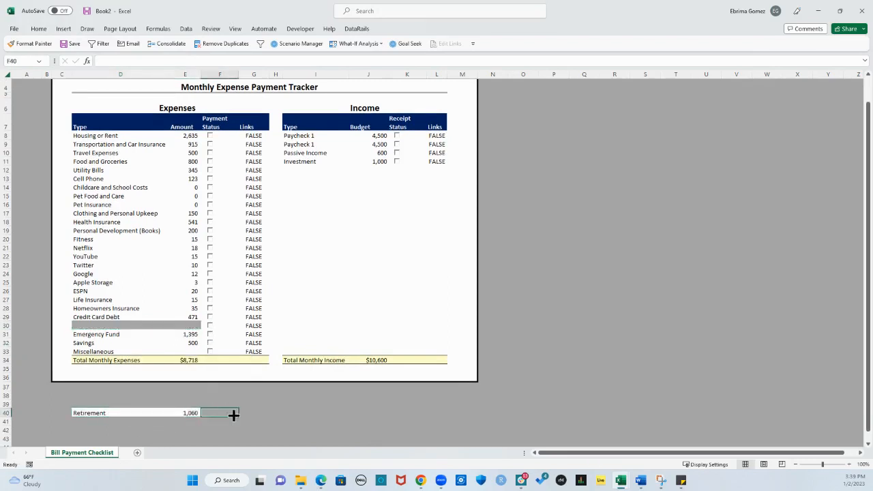
key("ctrl+z")
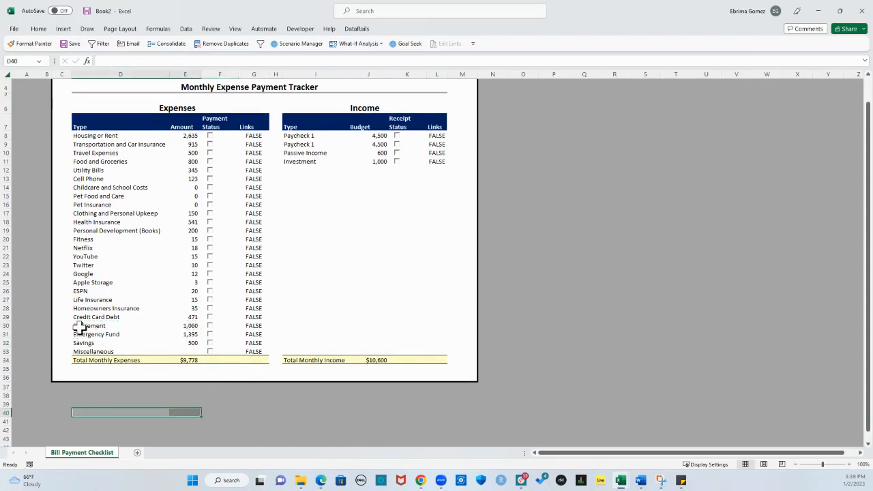
Move the Retirement cells D30:E30 directly to D40:E40 without the clipboard, and revert the change
left_click_drag(75, 326, 191, 326)
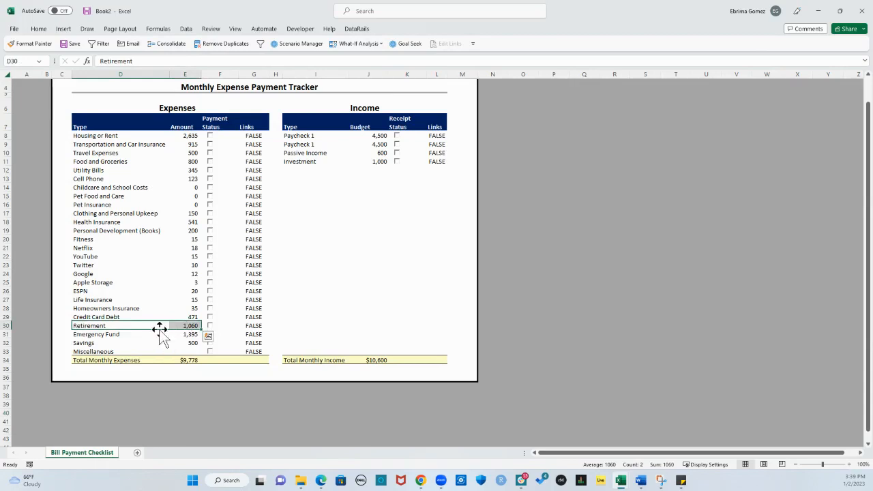
left_click_drag(159, 332, 159, 410)
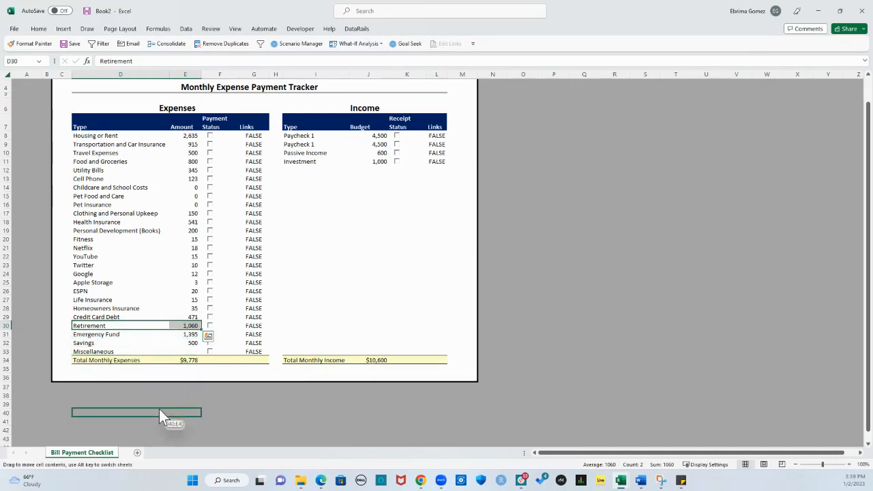
left_click_drag(160, 411, 160, 411)
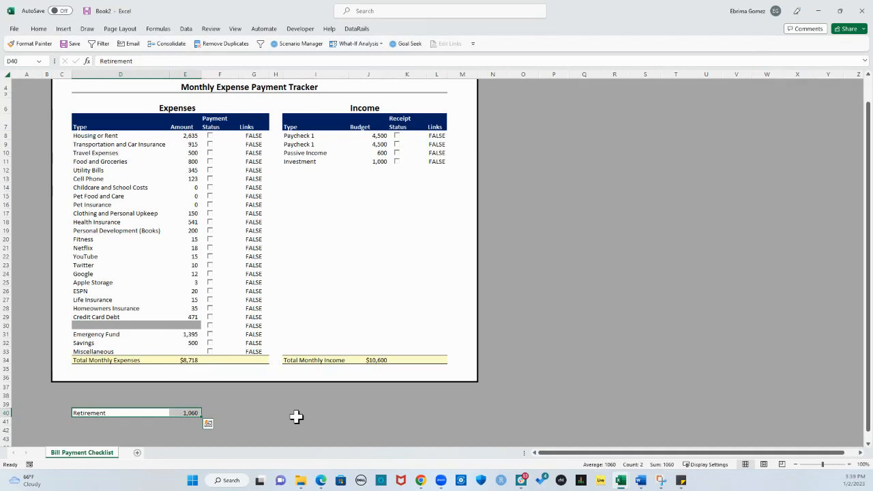
key("ctrl+z")
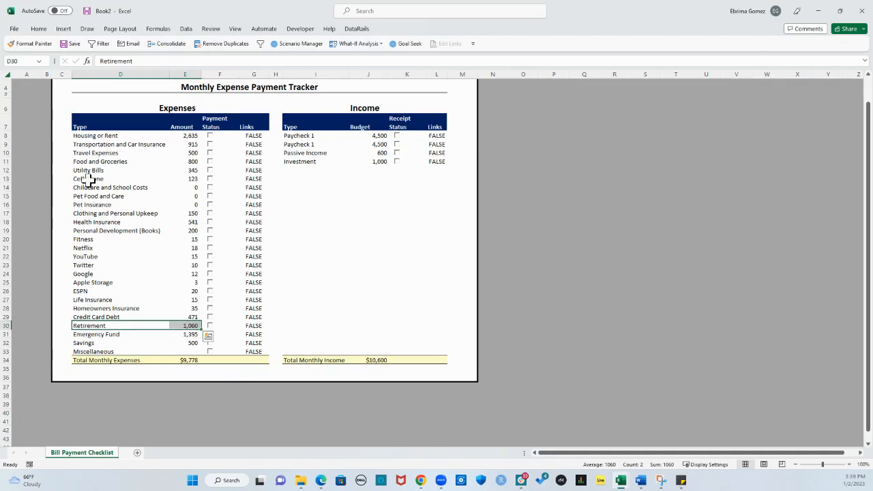
Copy the expense entries from Housing or Rent through Cell Phone (D8:E13) and paste them as values at D39
left_click_drag(85, 135, 183, 180)
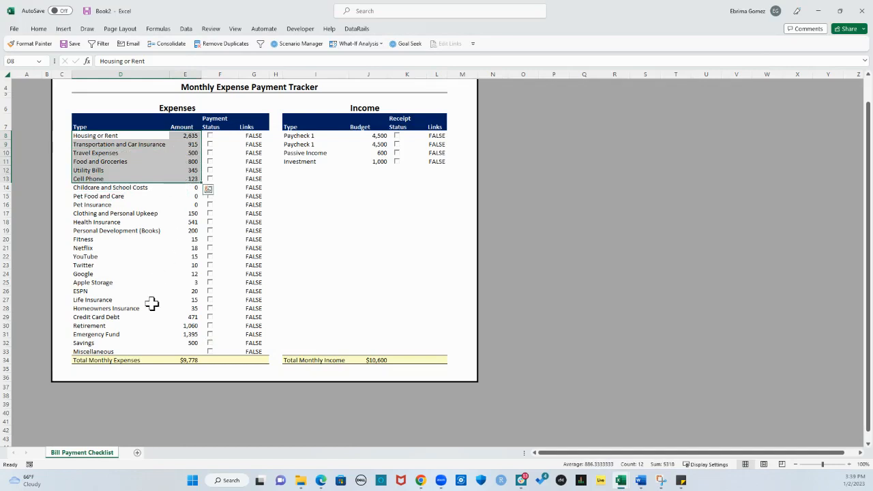
key("ctrl+c")
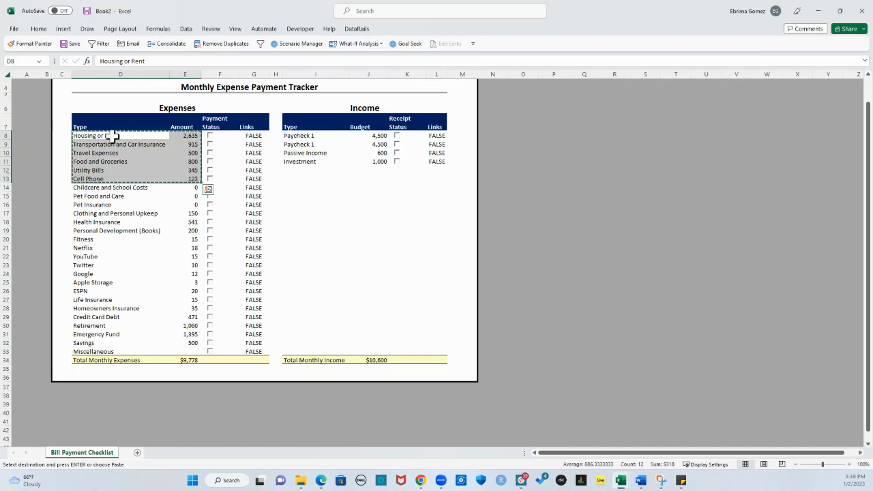
right_click(139, 149)
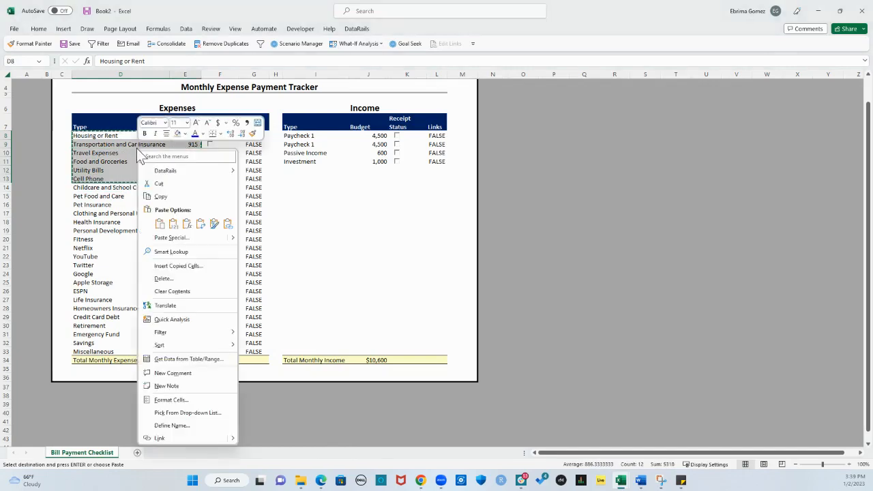
left_click(162, 196)
left_click(90, 405)
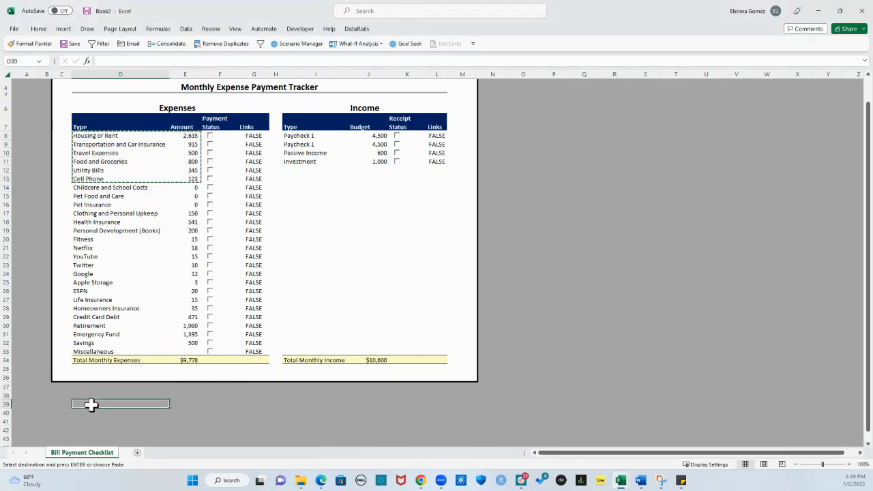
right_click(91, 403)
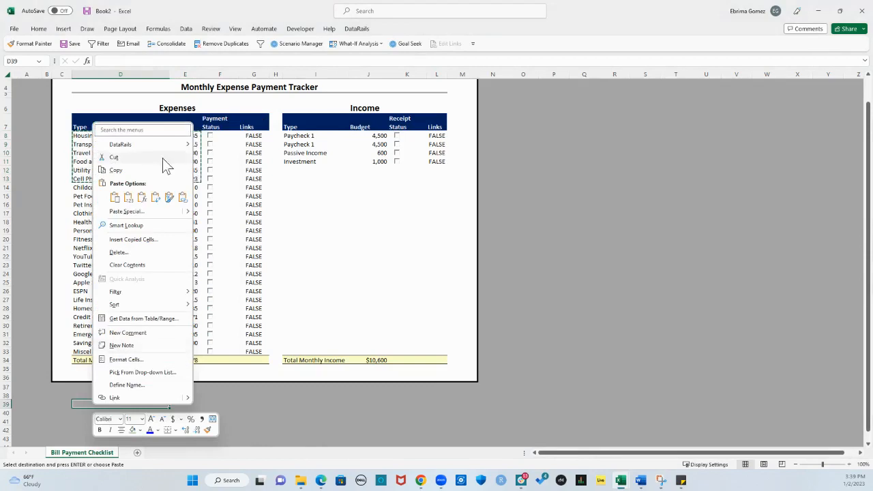
left_click(129, 197)
Total the pasted amounts E39:E44 with an AutoSum formula in E45
scroll(187, 306, "down", 3)
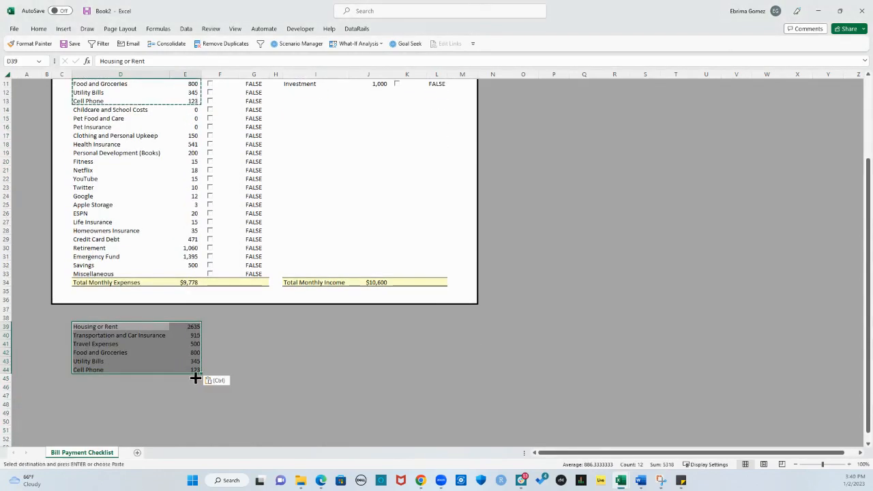
left_click(197, 378)
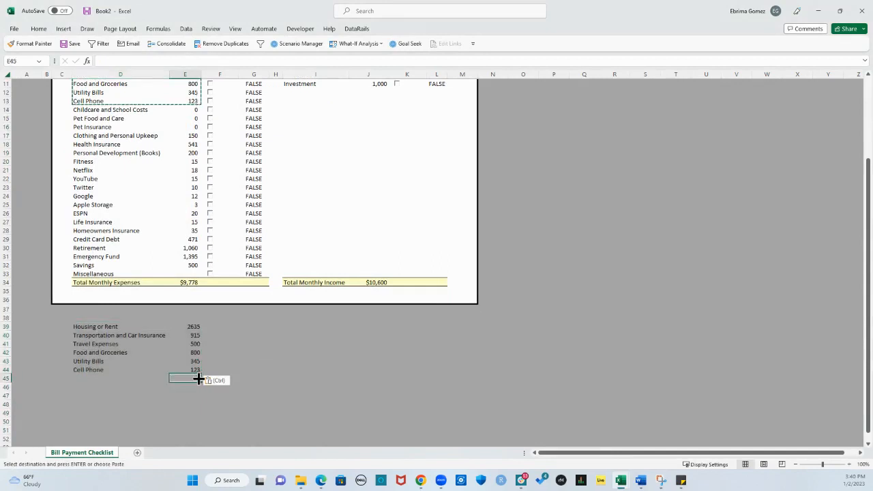
key("alt+equal")
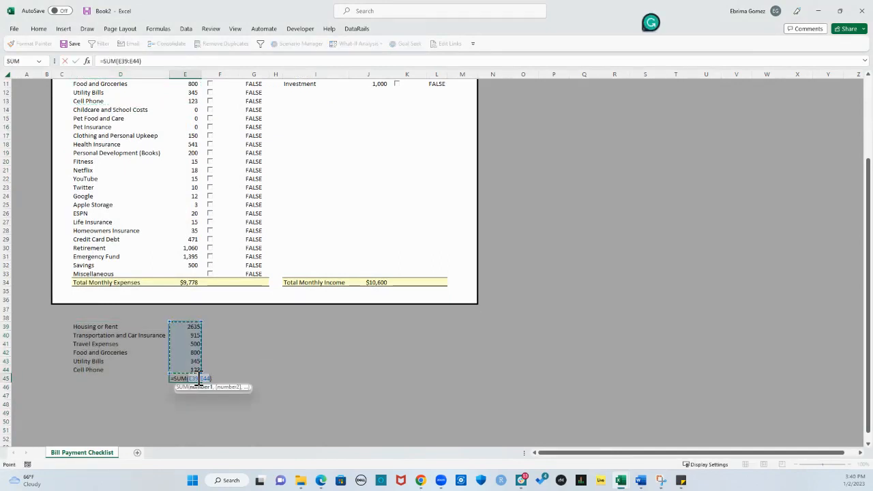
key("Return")
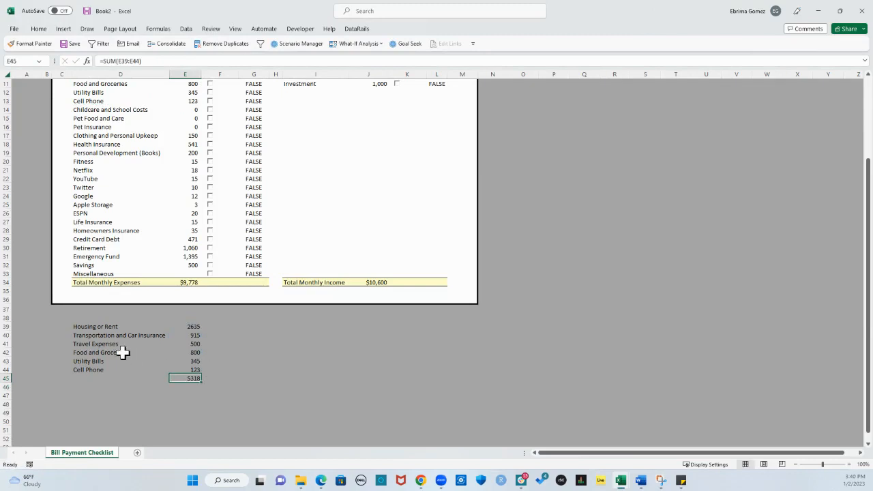
Delete the pasted expense entries and their total in D39:E45
left_click_drag(93, 326, 195, 382)
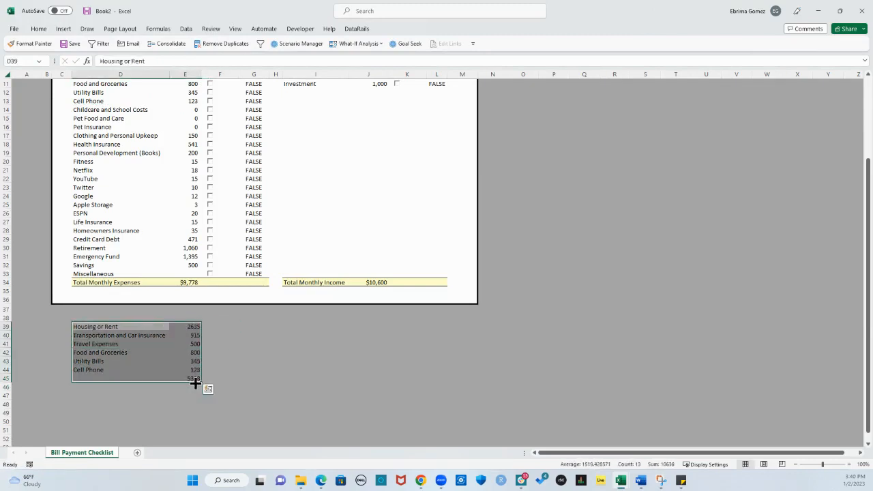
key("Delete")
Copy the Housing or Rent through Cell Phone entries directly to D39:E44 without the clipboard, and undo the copy
scroll(197, 379, "up", 4)
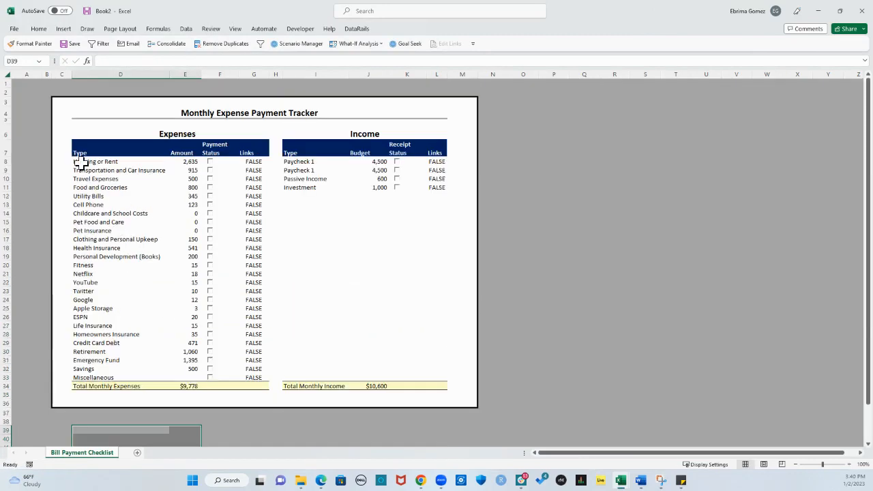
left_click_drag(81, 163, 191, 202)
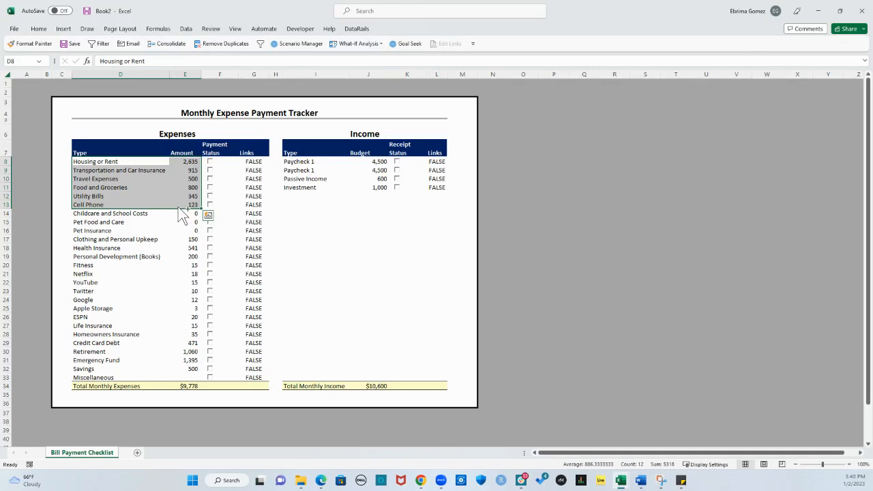
left_click_drag(178, 209, 182, 393)
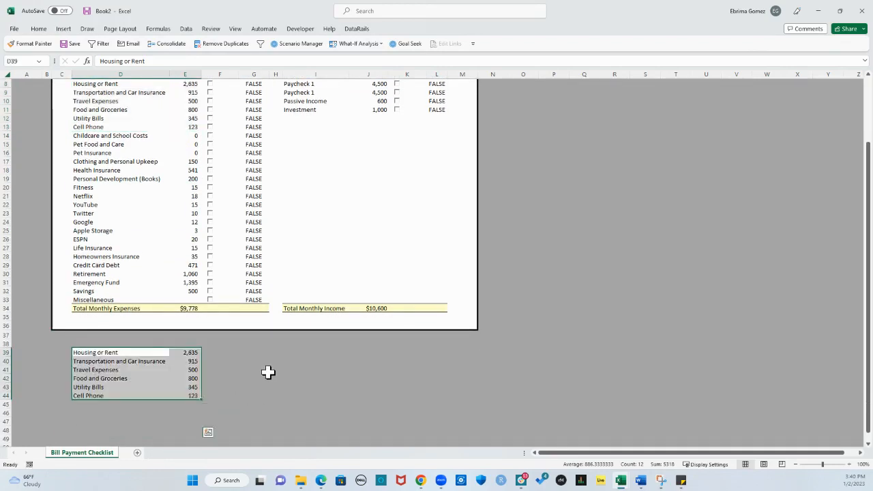
scroll(267, 368, "up", 3)
scroll(268, 369, "down", 2)
key("ctrl+z")
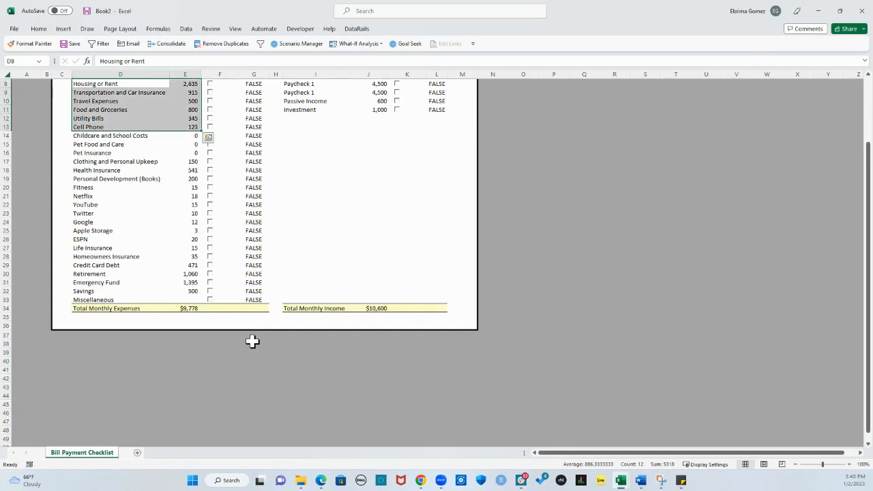
Duplicate the entire expense Amount column E by inserting its copied cells at column E
scroll(249, 334, "up", 2)
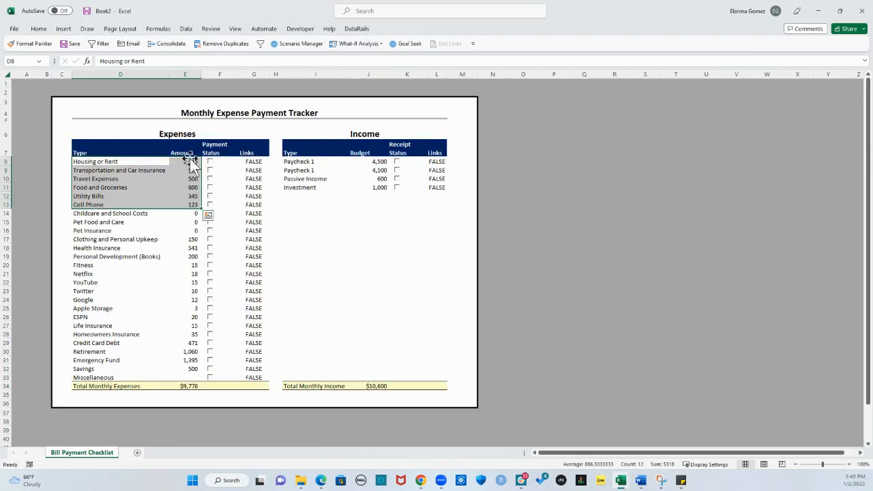
left_click(183, 74)
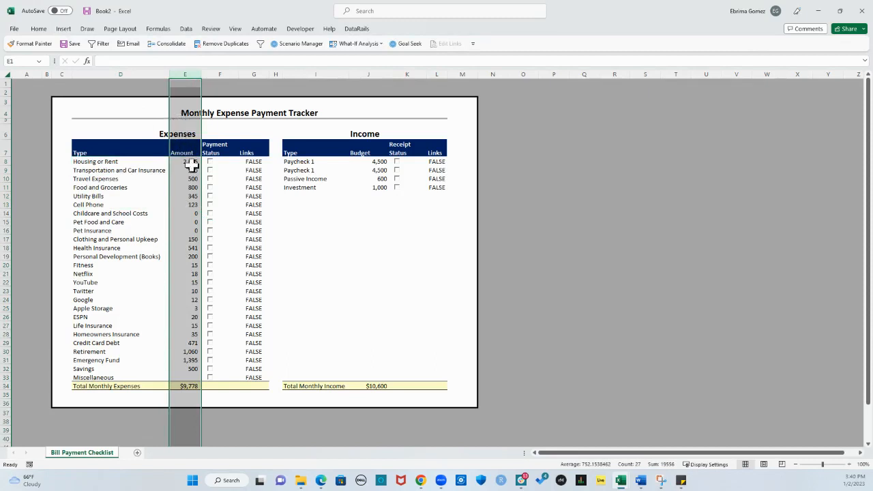
left_click(519, 221)
left_click(188, 72)
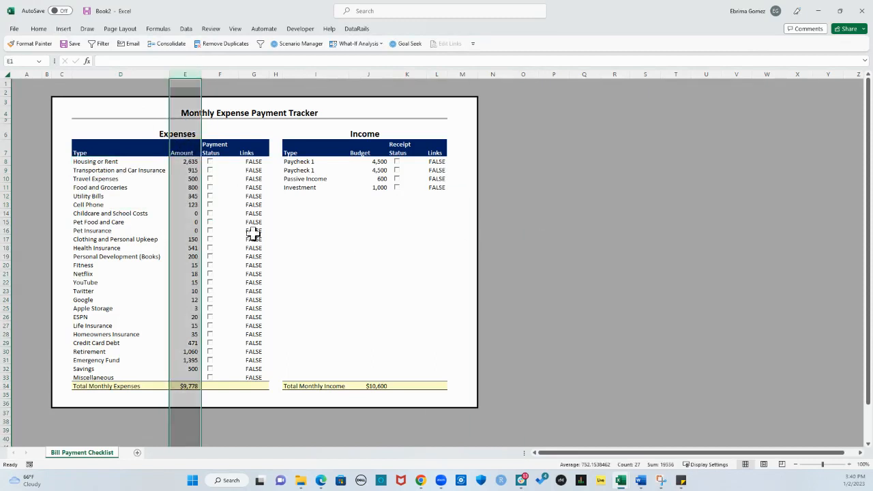
right_click(183, 218)
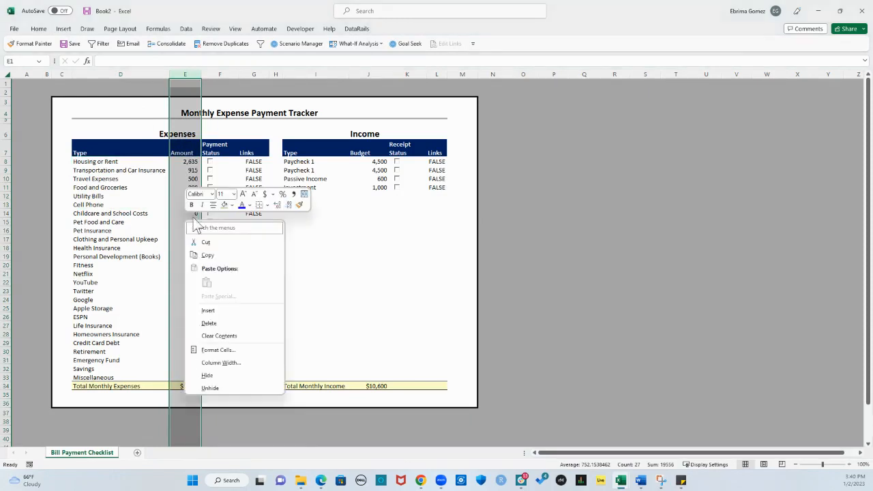
left_click(532, 233)
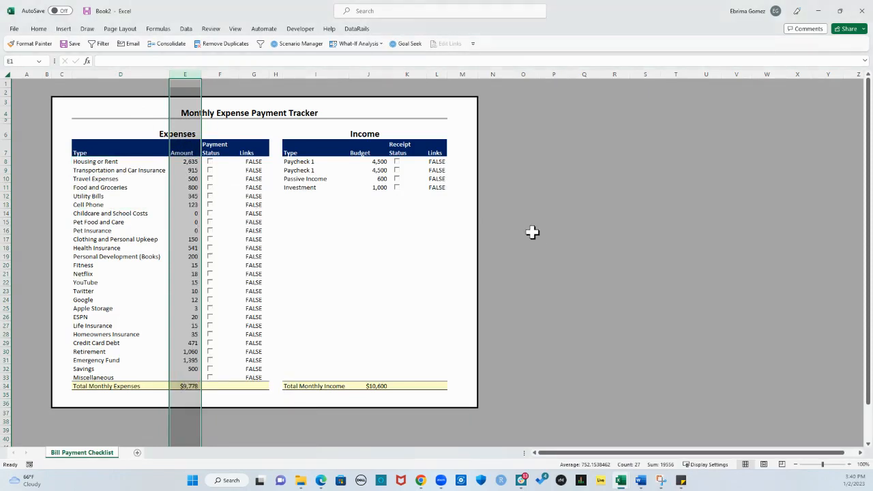
key("ctrl+c")
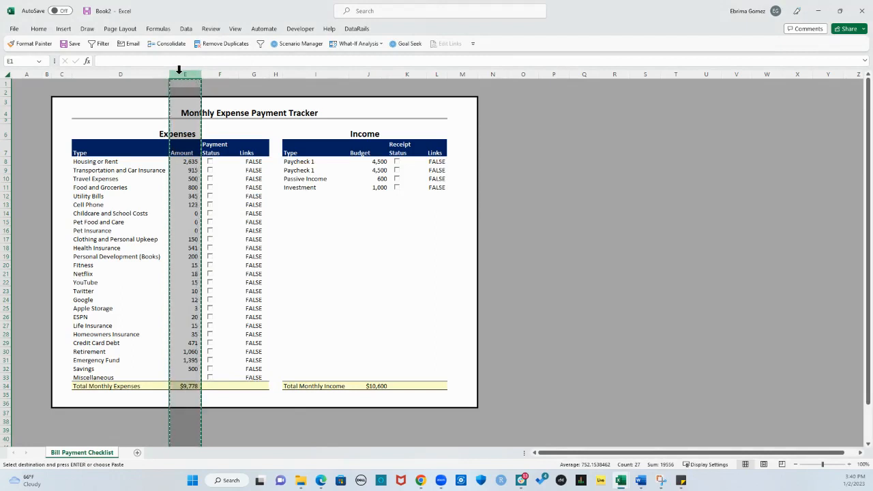
right_click(186, 99)
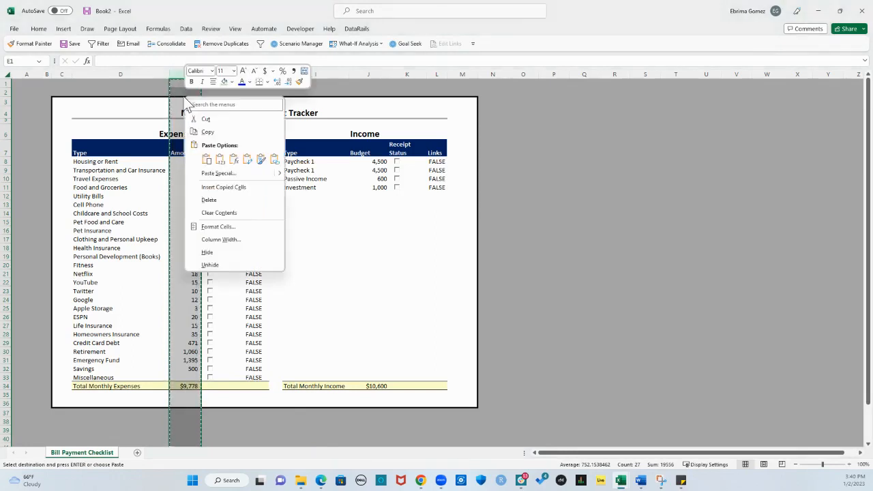
left_click(222, 188)
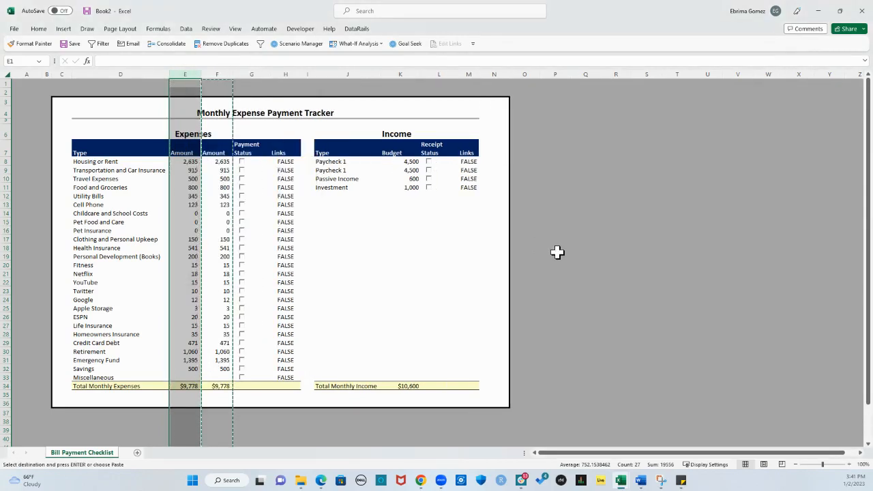
key("Escape")
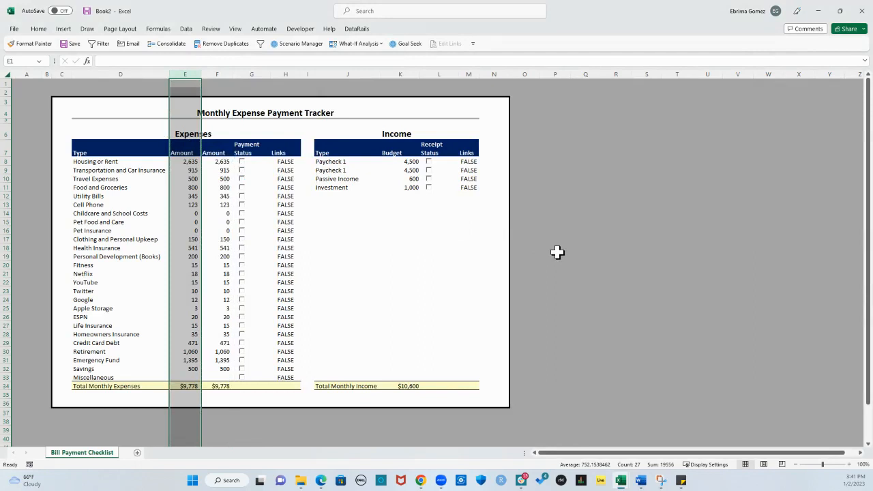
Move the entire Cell Phone row 13 to directly above the Twitter row by inserting its cut cells at row 23
left_click(4, 205)
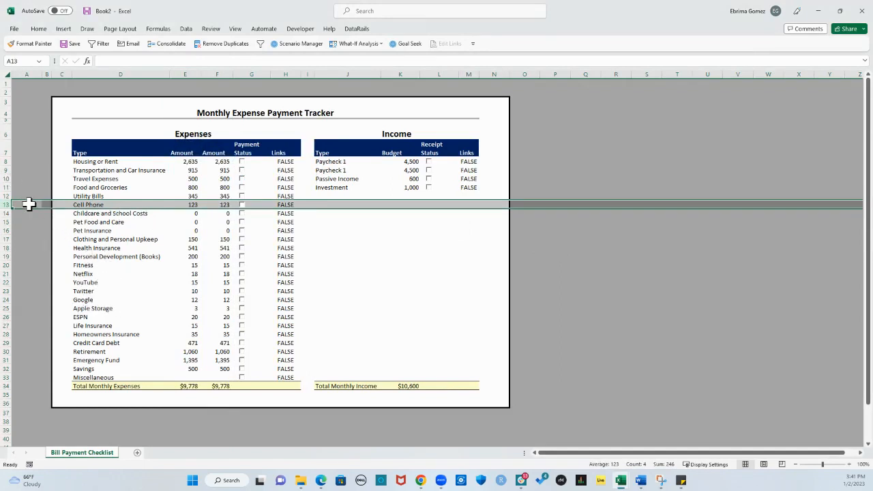
left_click_drag(96, 205, 273, 202)
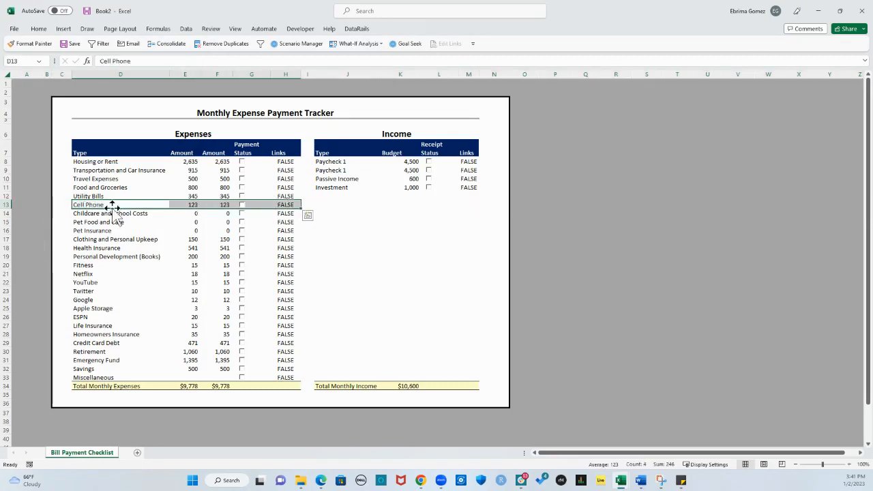
left_click(7, 204)
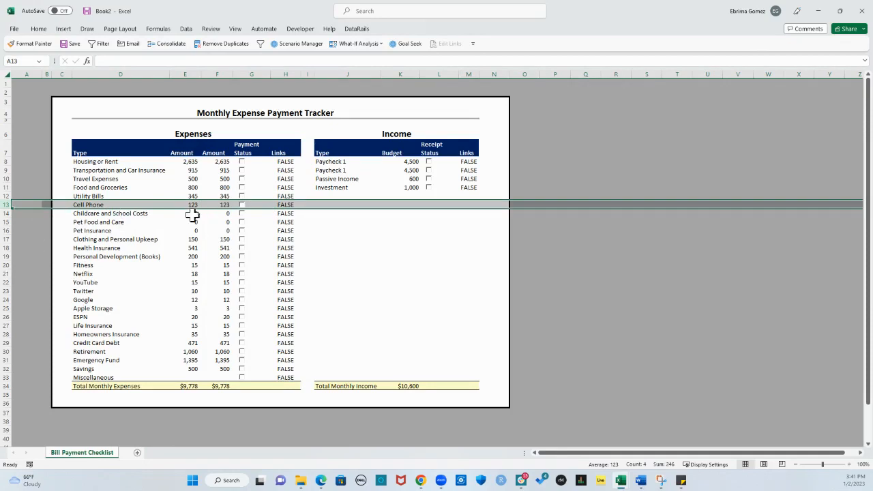
right_click(129, 205)
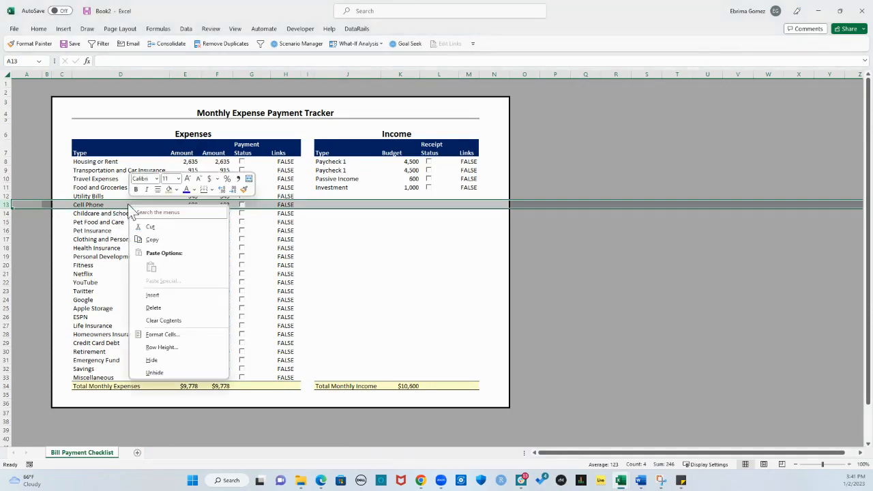
left_click(153, 239)
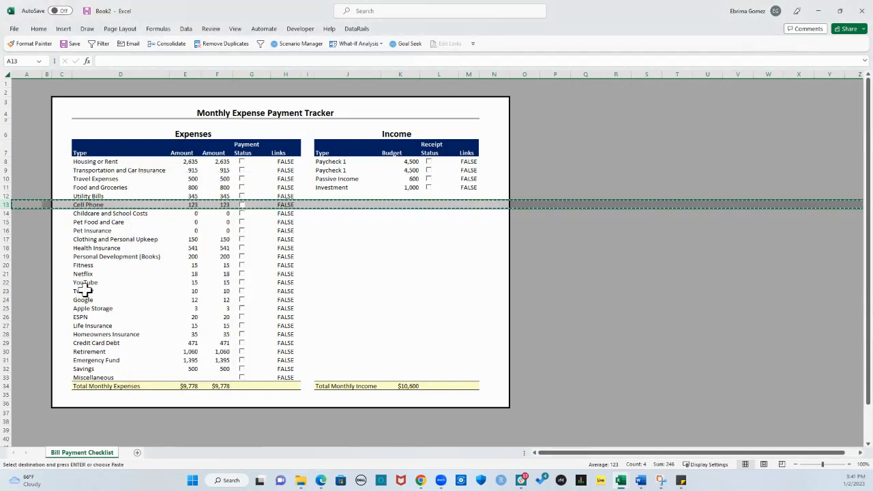
left_click(6, 291)
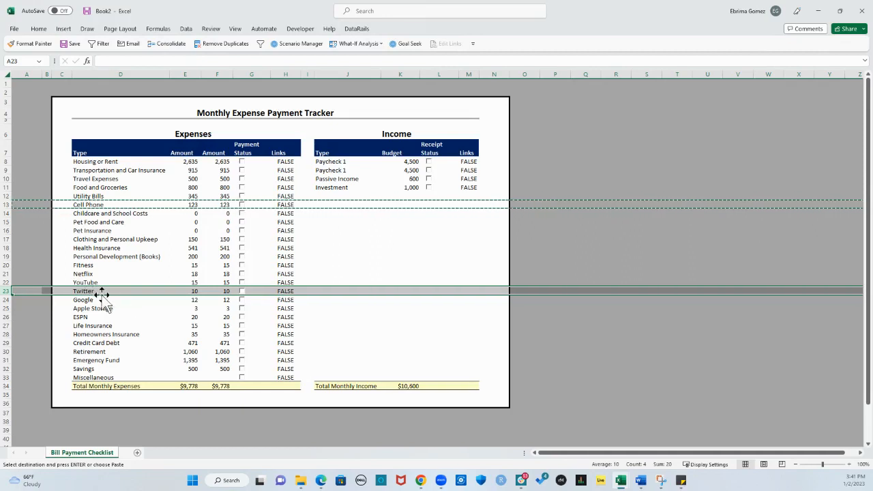
right_click(104, 292)
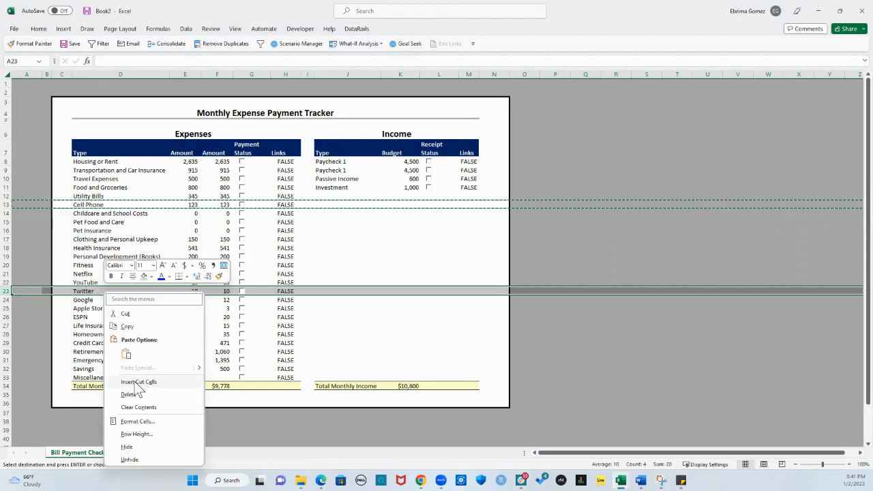
left_click(126, 354)
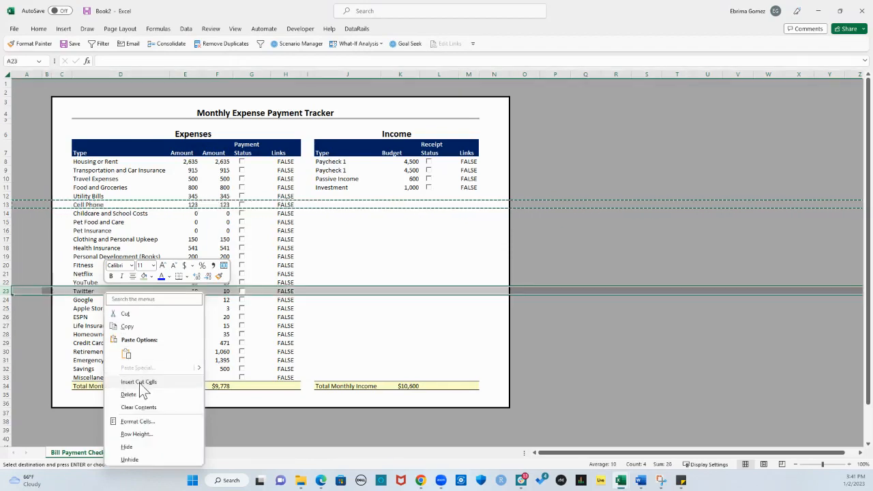
left_click(139, 382)
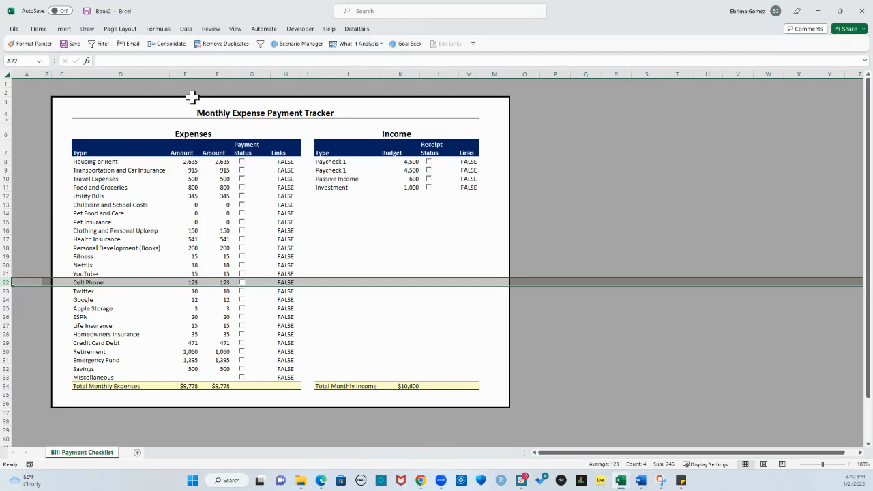
Move the expense Amount column E to directly before the Links column by inserting its cut cells at column H
left_click(185, 73)
right_click(190, 232)
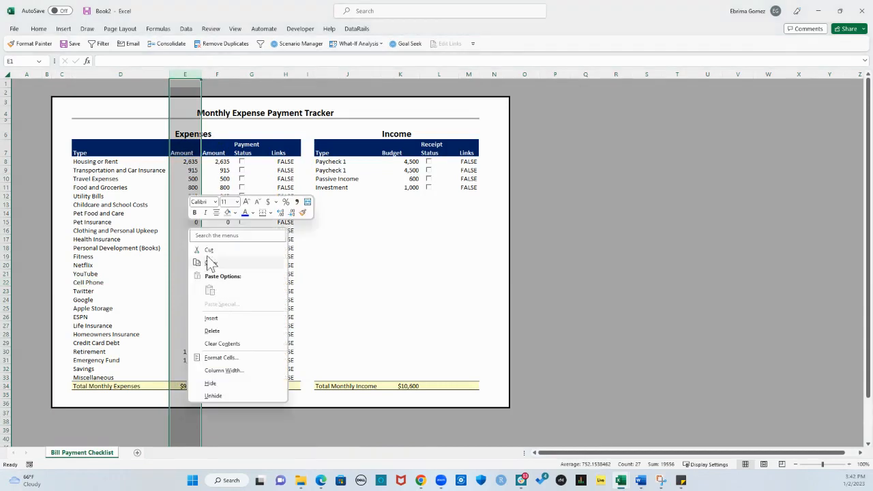
left_click(209, 249)
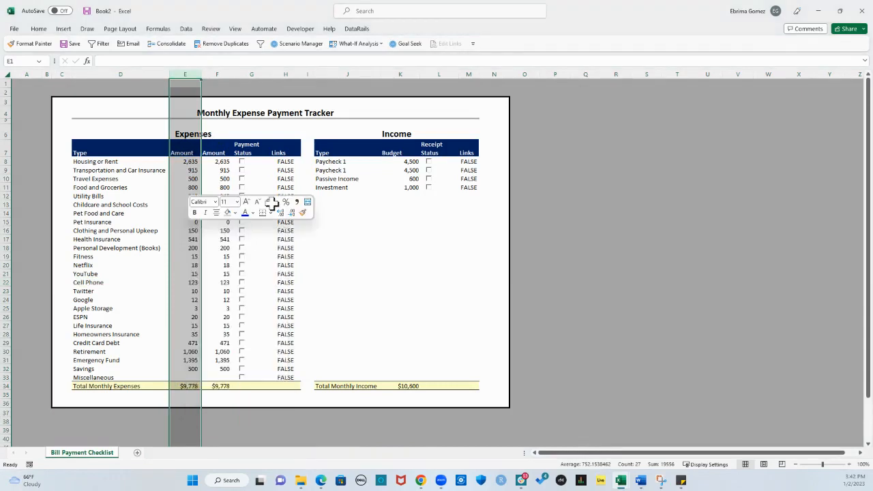
left_click(283, 71)
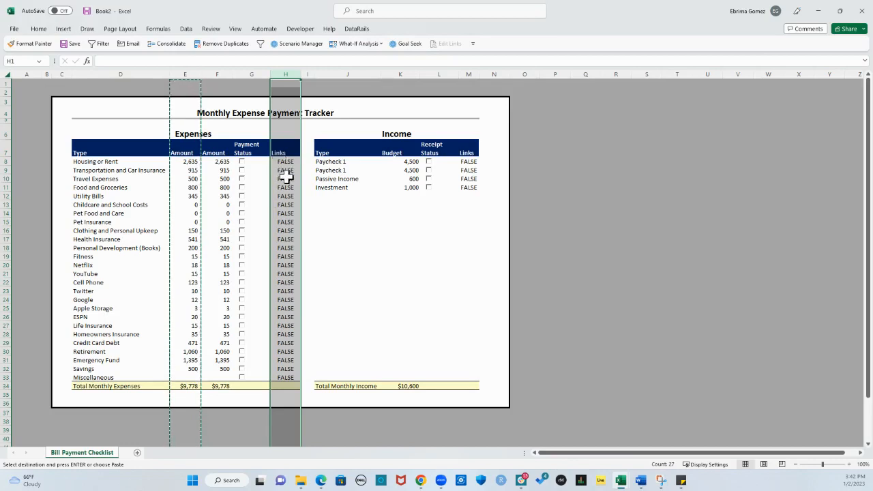
right_click(285, 176)
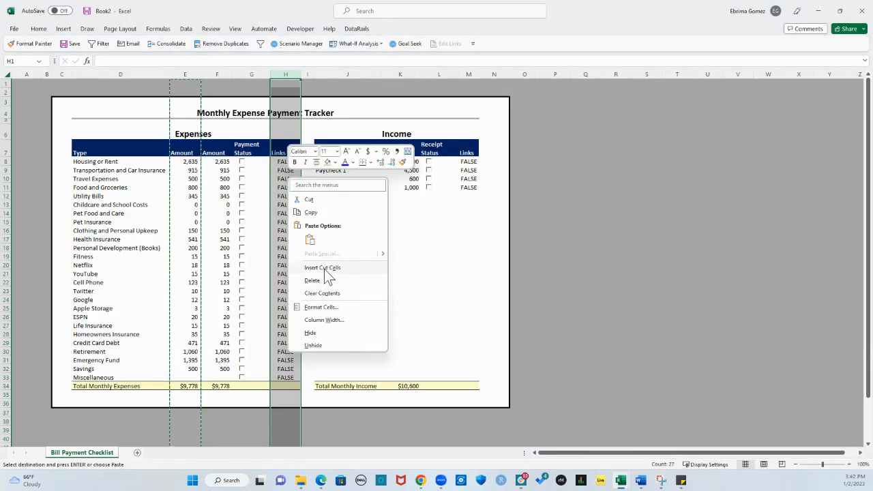
left_click(327, 267)
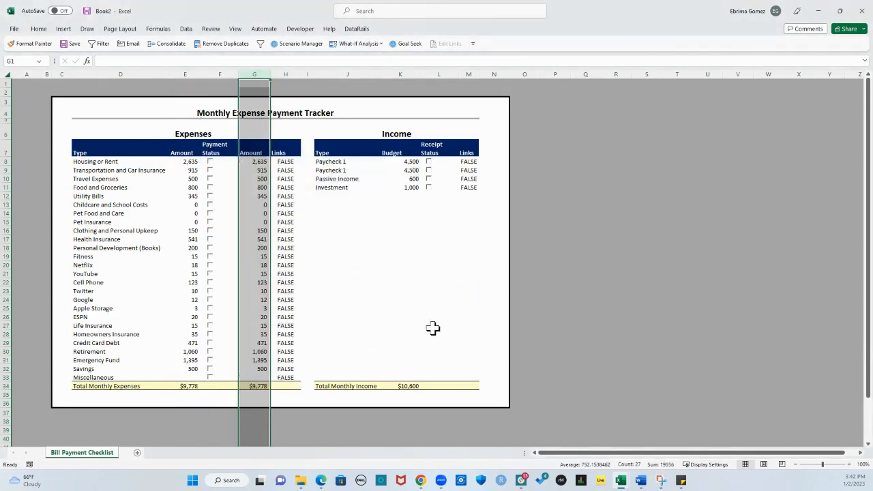